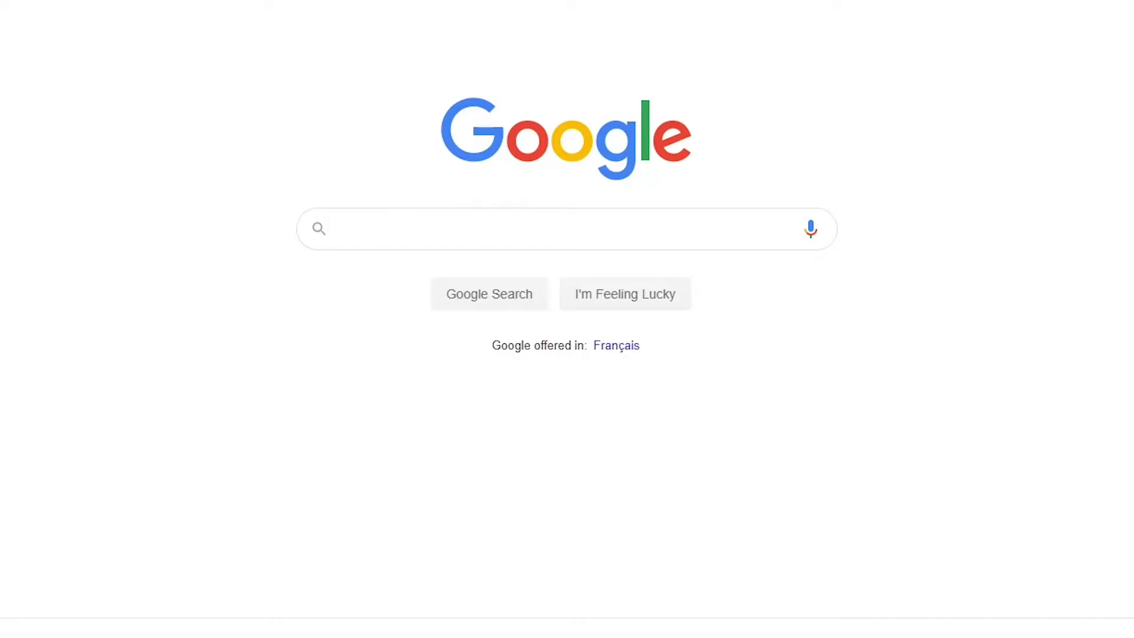
Search Google for 'Vee' to bring up results listing the veed.io site
text(Vee)
key(Return)
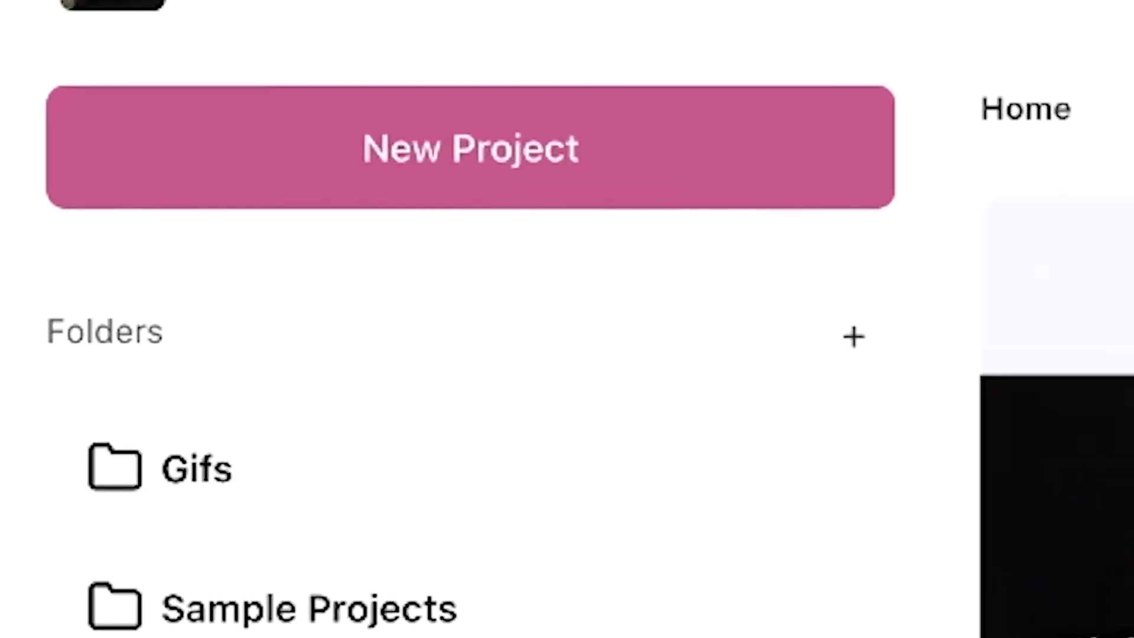
Start a new blank project from the VEED dashboard
click(596, 118)
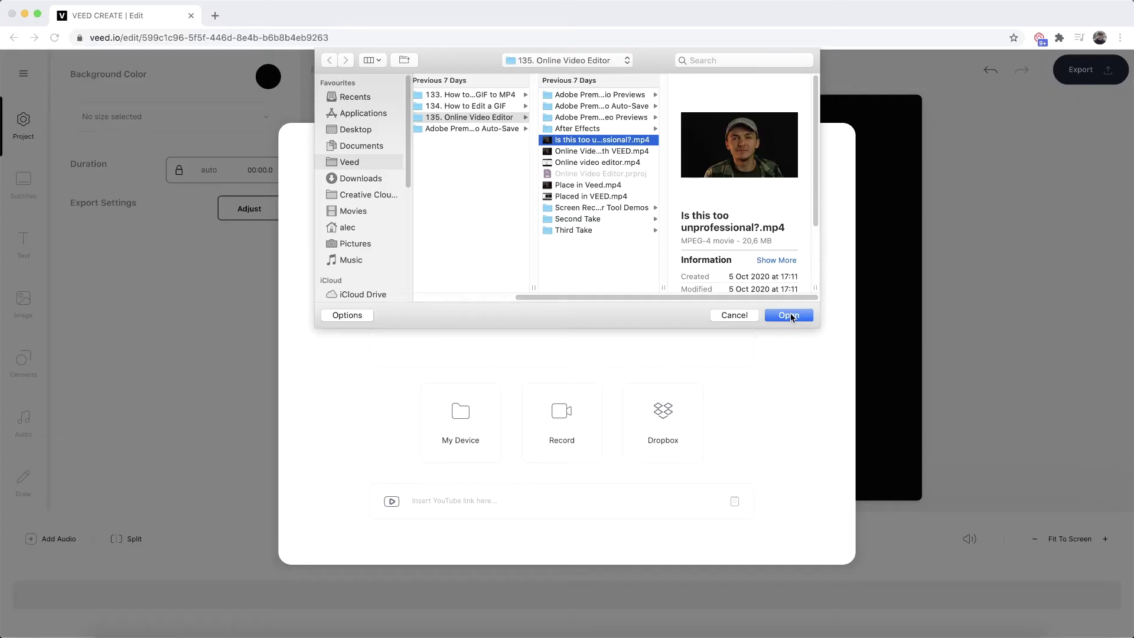
Confirm the chosen talking-head video file so it uploads into the project
click(790, 315)
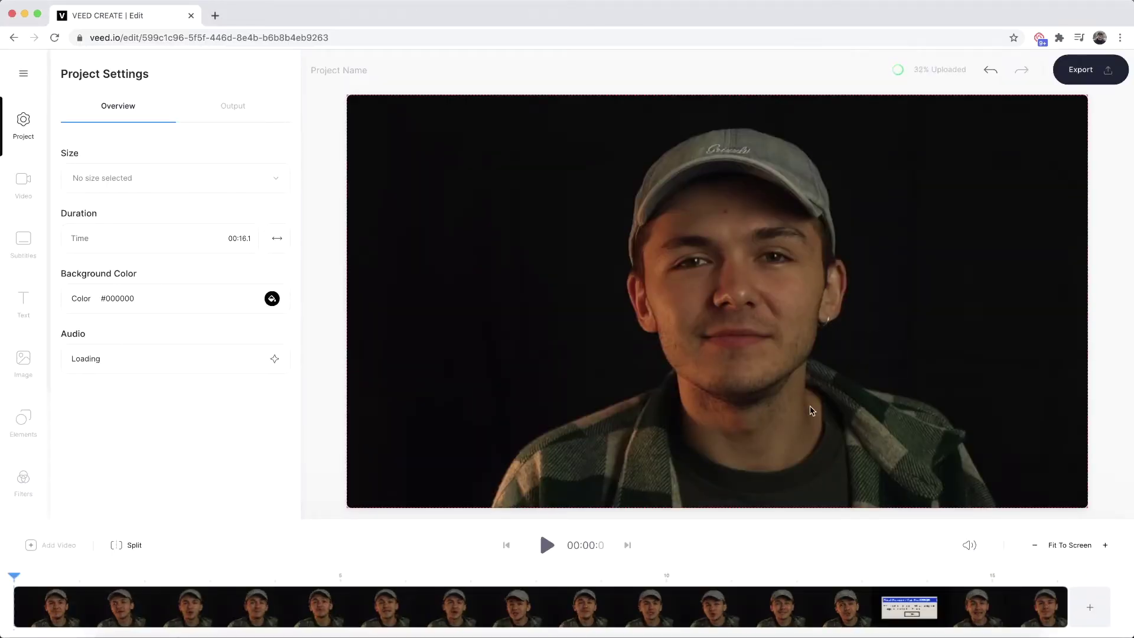
click(544, 546)
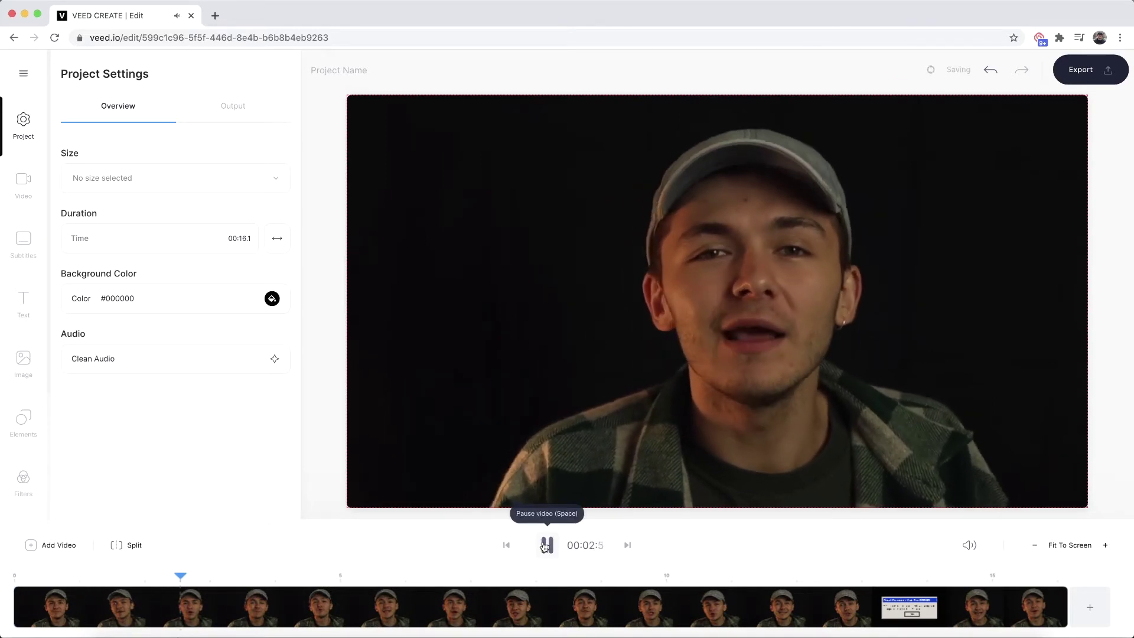
click(545, 546)
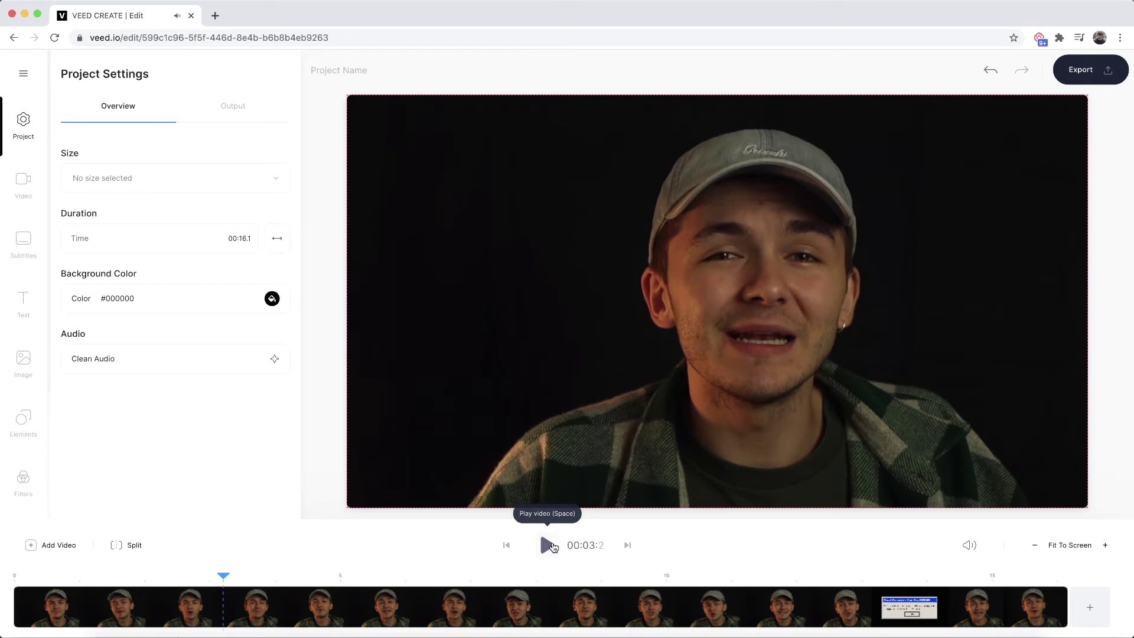
click(593, 576)
drag(597, 577, 758, 575)
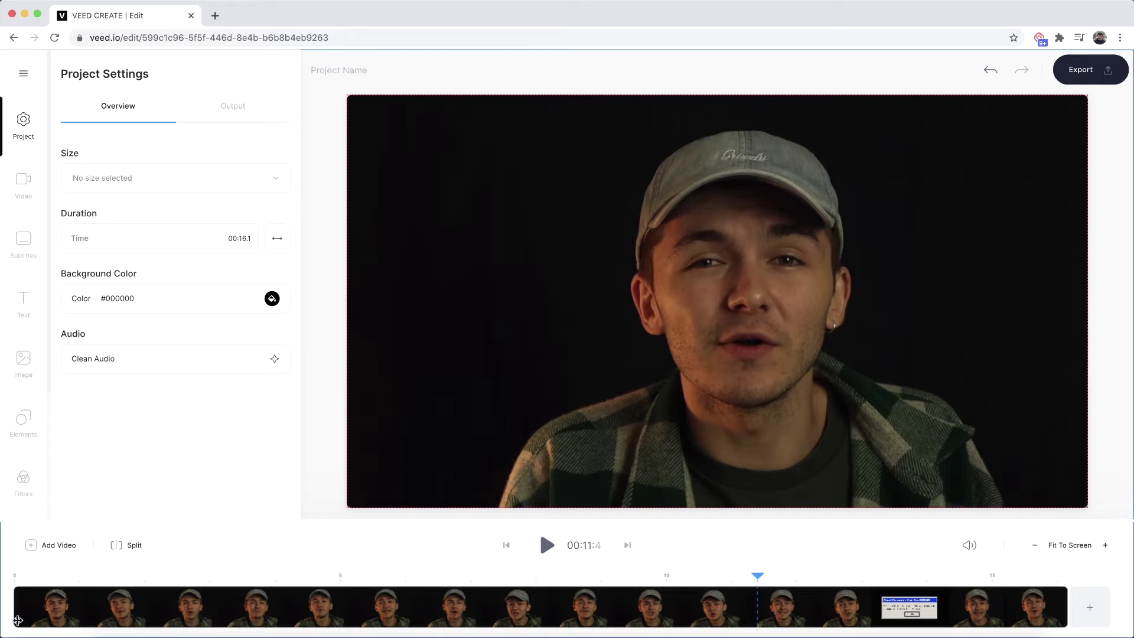
click(18, 620)
drag(107, 603, 24, 602)
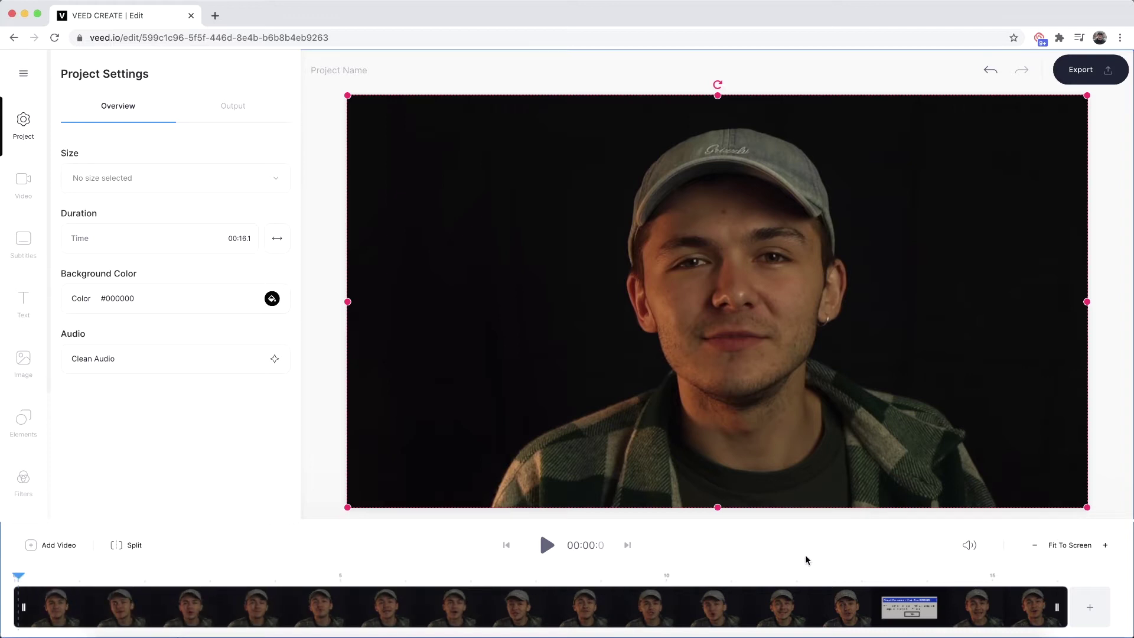
Split the clip at 11.7 seconds, just before the retro error popup
click(849, 575)
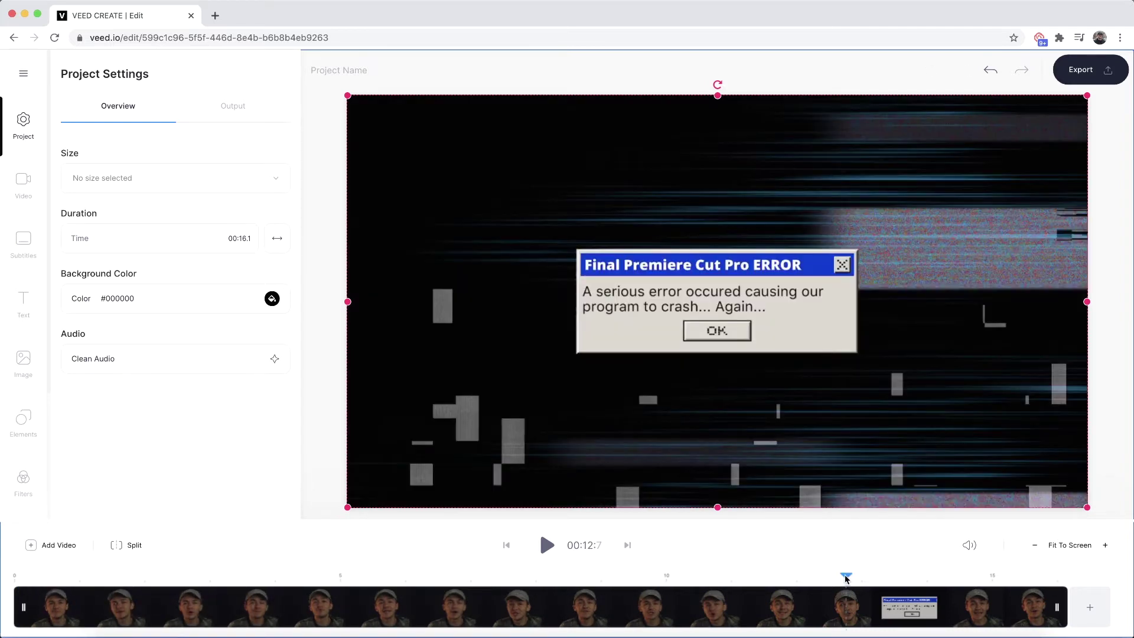
click(821, 579)
drag(821, 579, 778, 579)
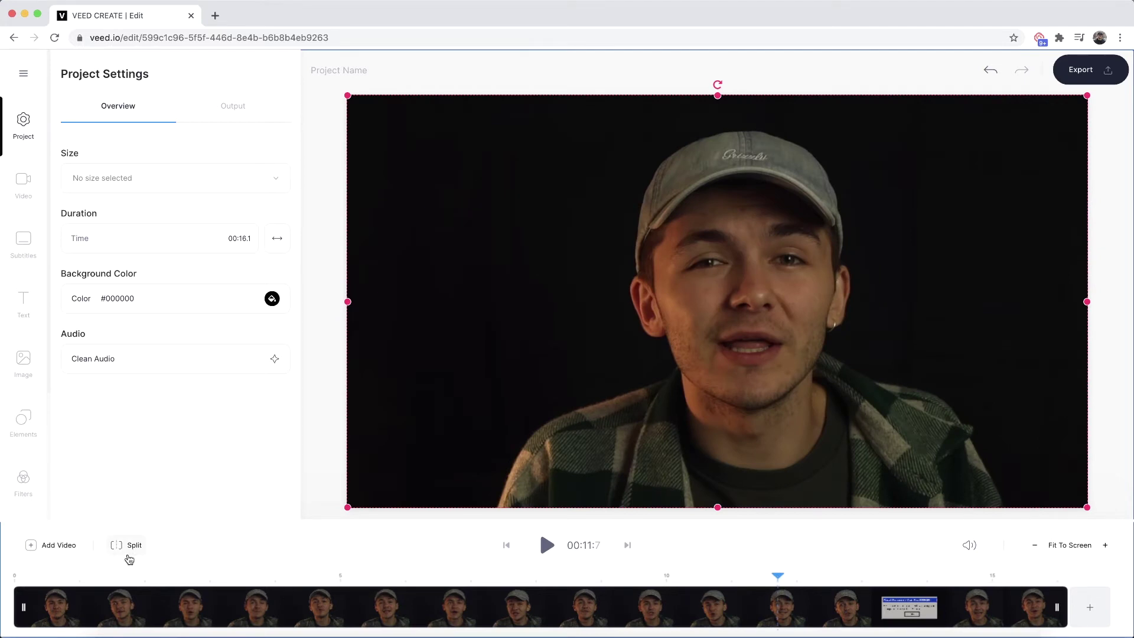
click(129, 558)
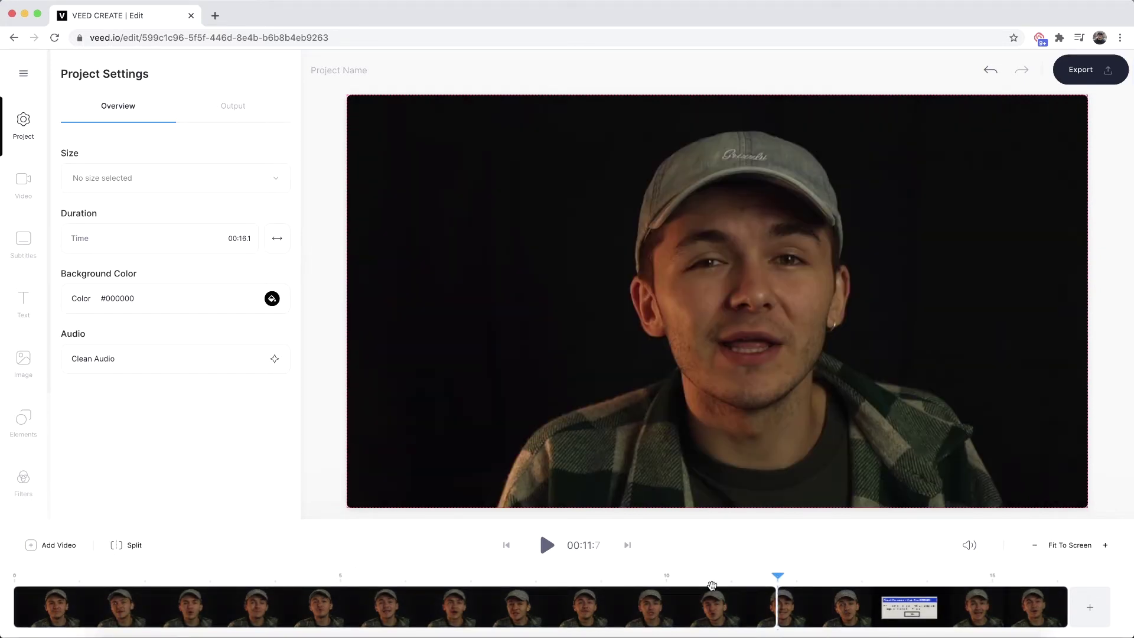
Delete the part before the split, move the rest to 0, trim it to about 2.6 seconds, and play it
right_click(711, 594)
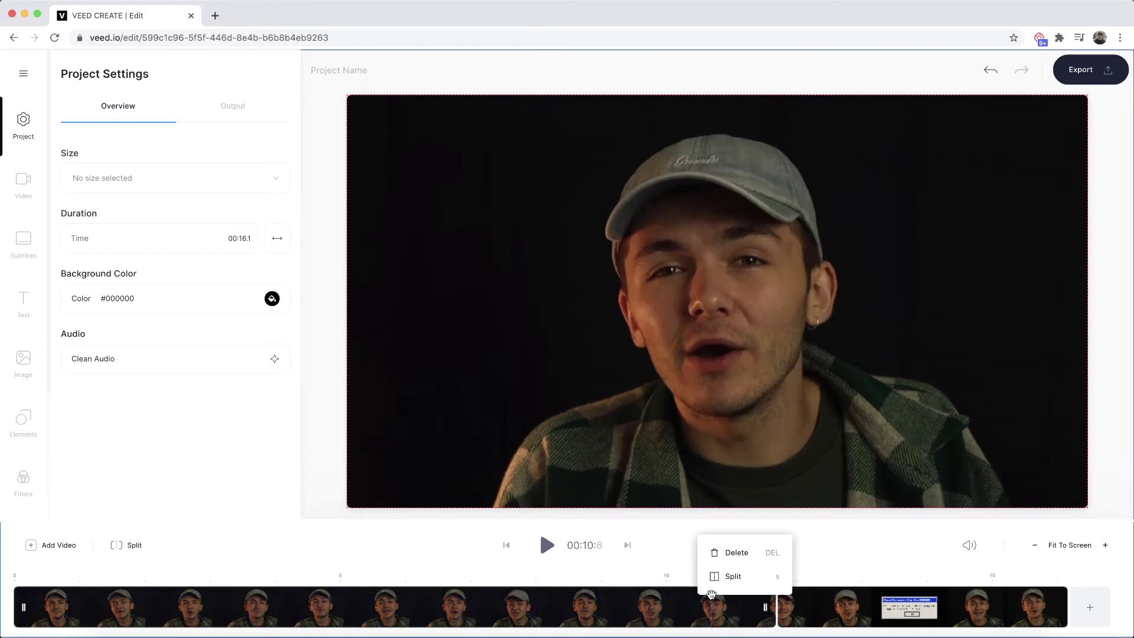
click(727, 552)
drag(828, 580, 156, 573)
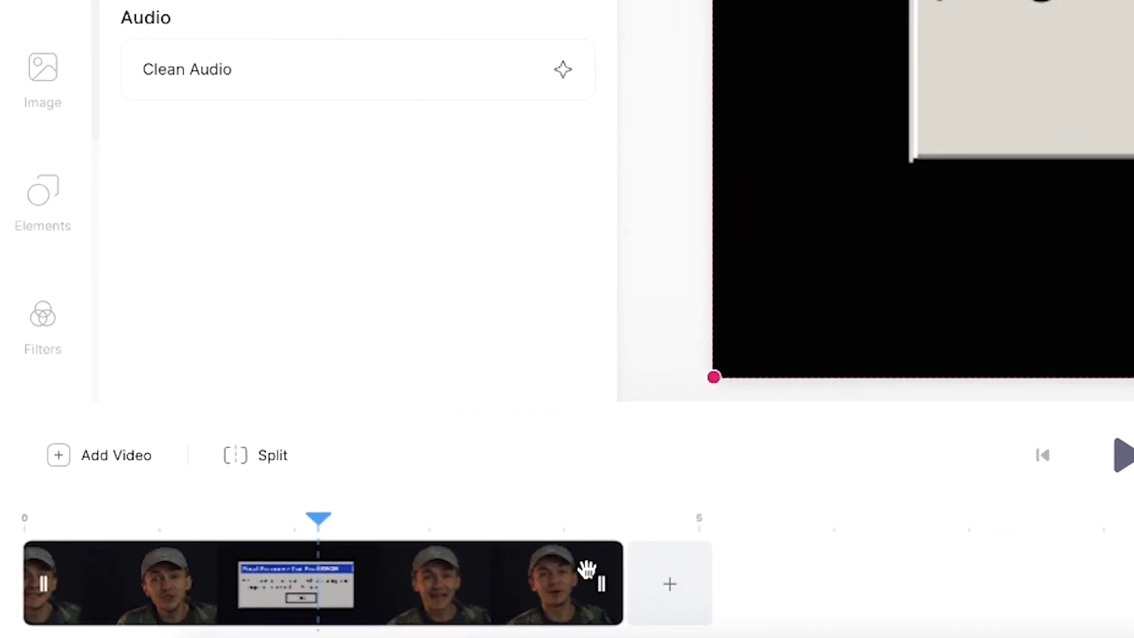
drag(602, 576, 328, 581)
click(328, 537)
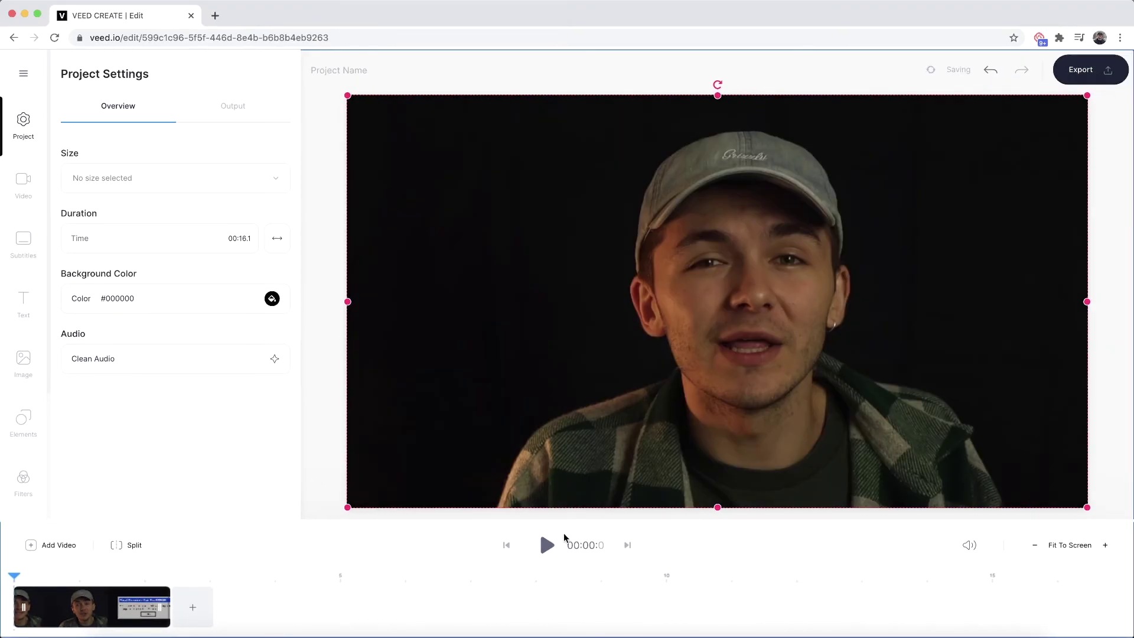
click(547, 544)
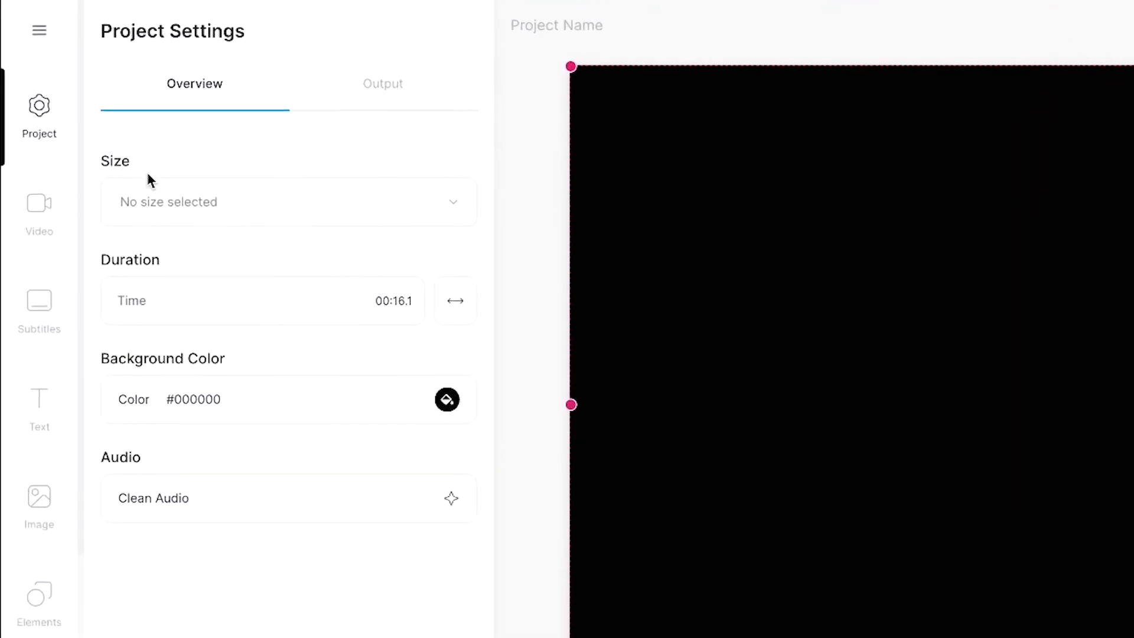
Open the Size dropdown in Project Settings and browse the canvas size presets
click(271, 198)
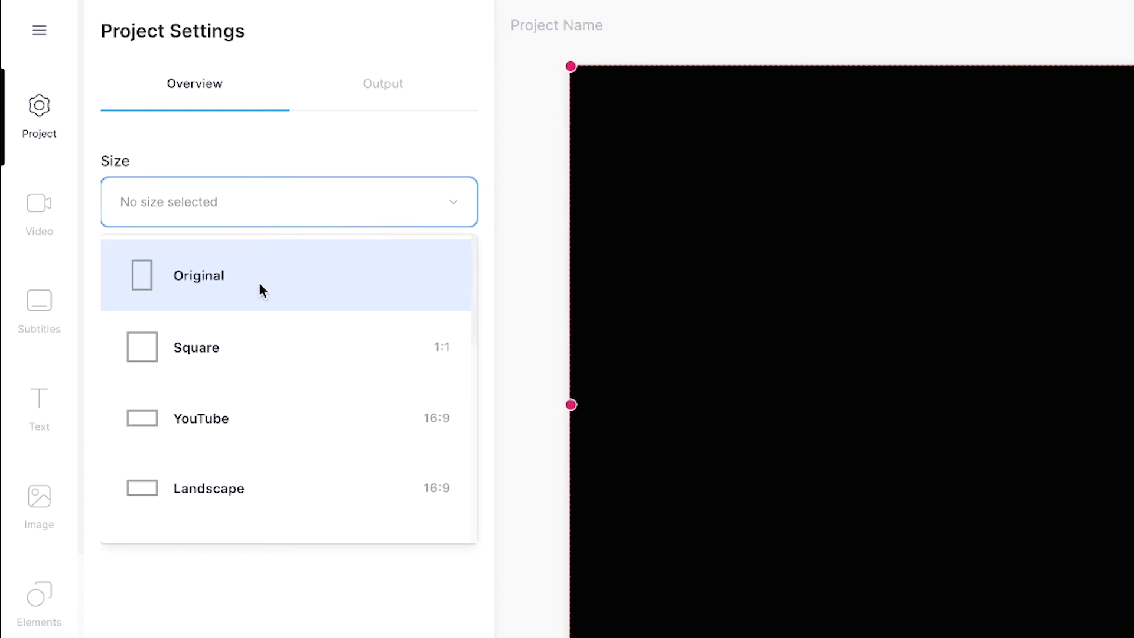
scroll(254, 394, down, 2)
scroll(259, 424, up, 2)
scroll(259, 424, down, 3)
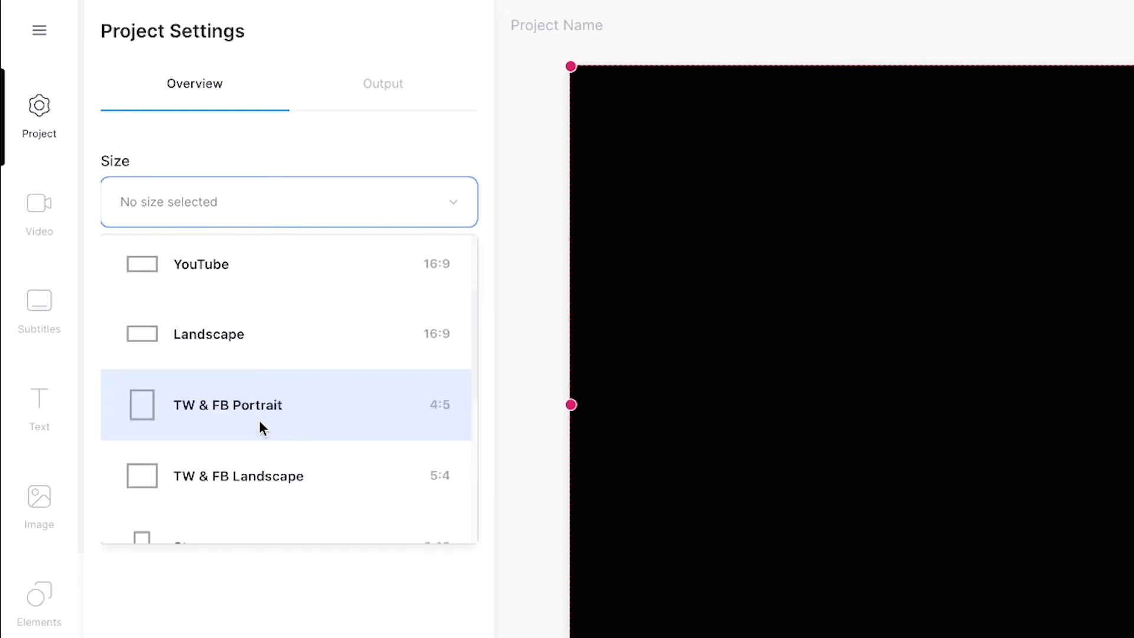
scroll(262, 408, down, 1)
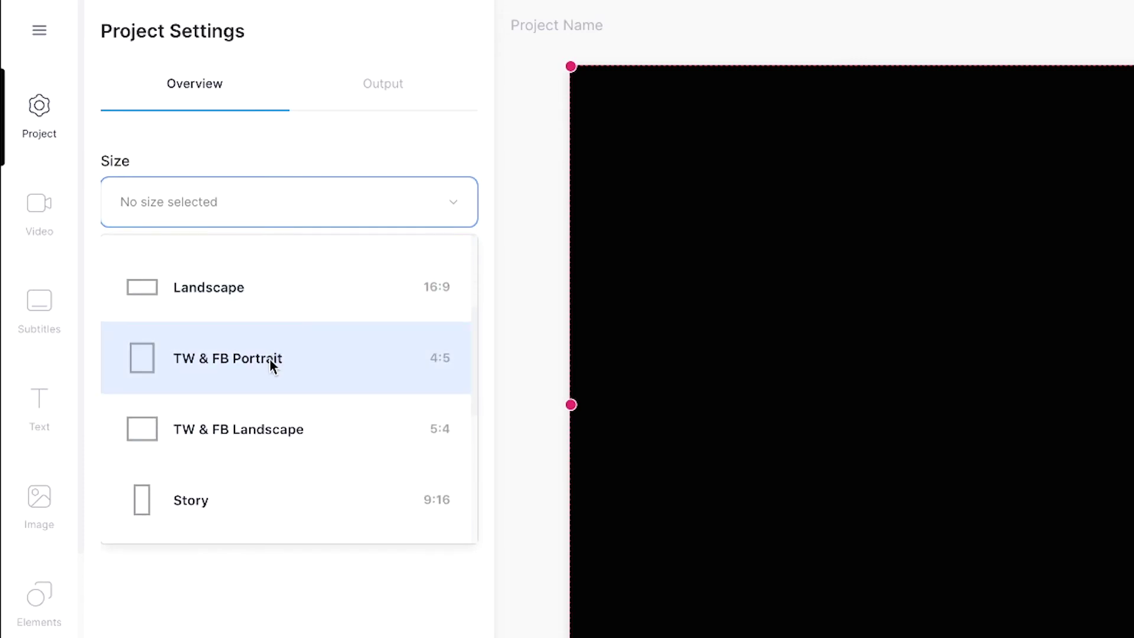
scroll(269, 430, up, 1)
scroll(270, 430, down, 5)
scroll(271, 412, up, 7)
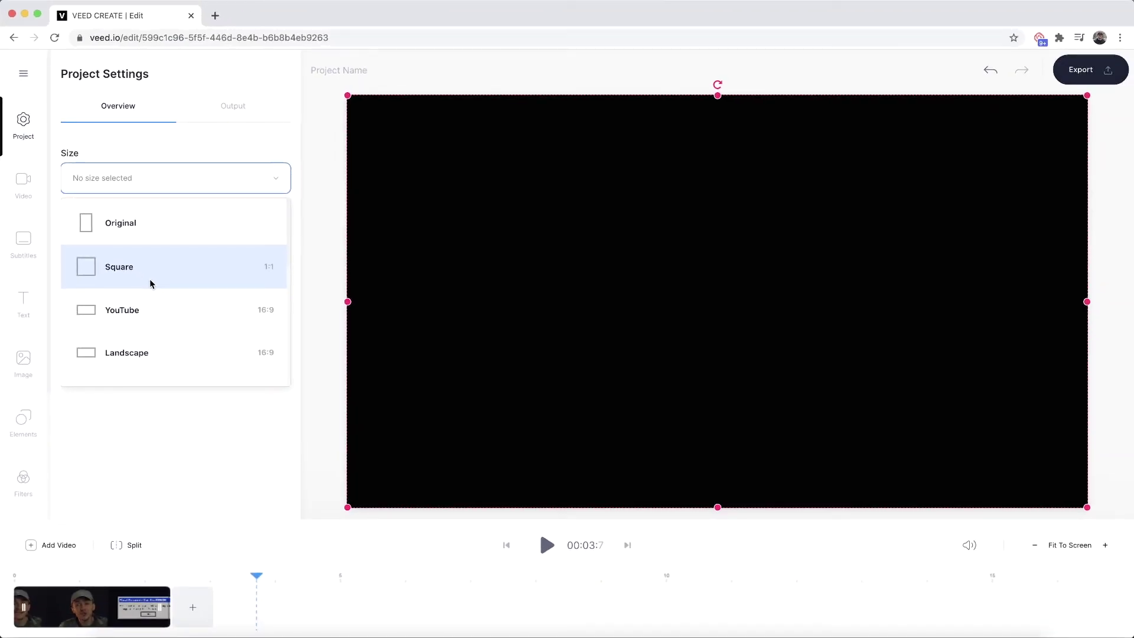
click(150, 284)
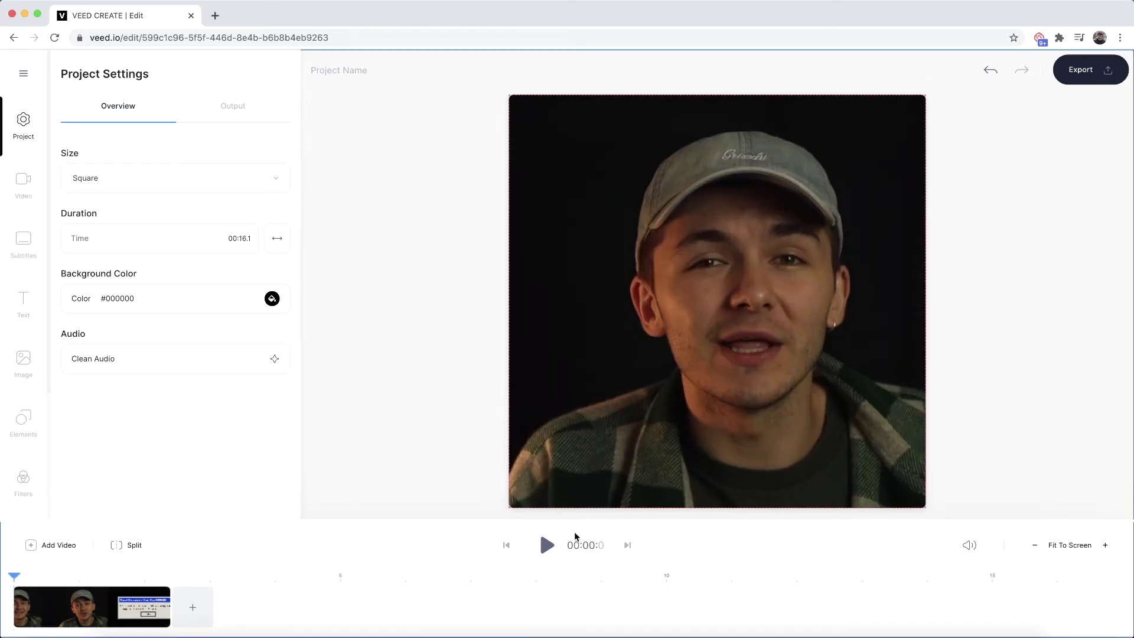
click(557, 549)
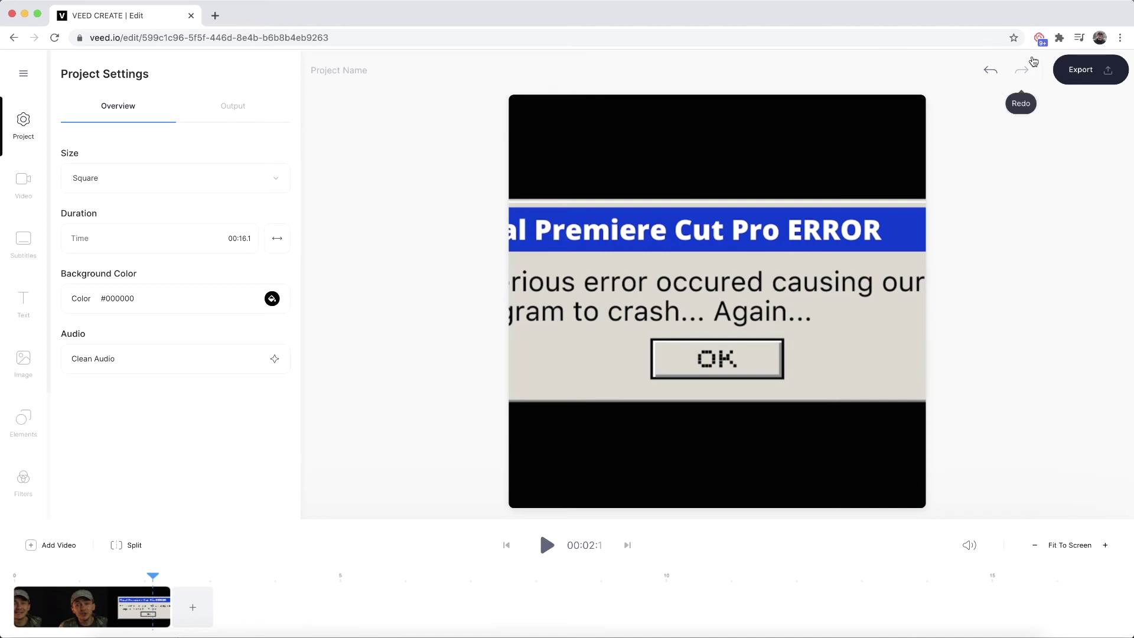
click(991, 72)
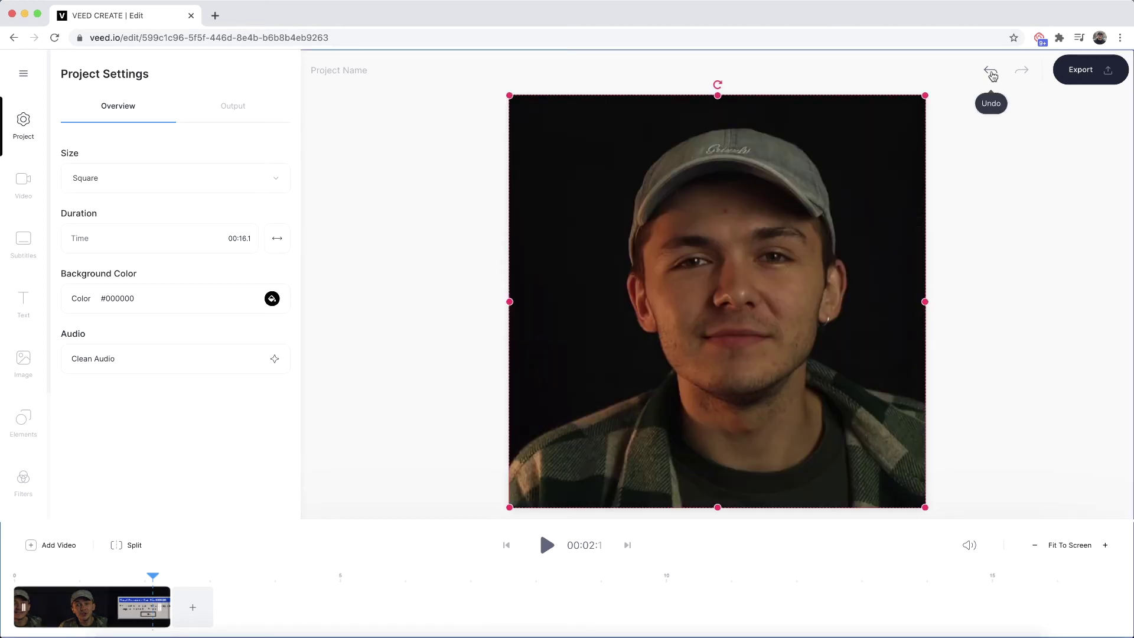
click(991, 71)
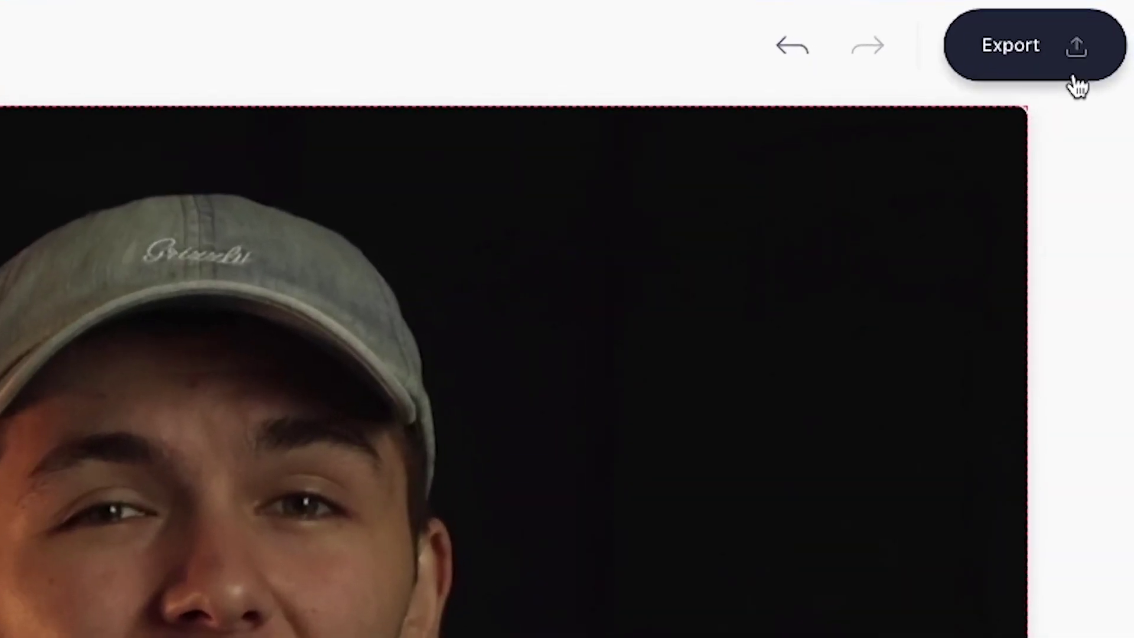
Export the trimmed clip, download it as a GIF, and show the downloaded file in Finder
click(1106, 75)
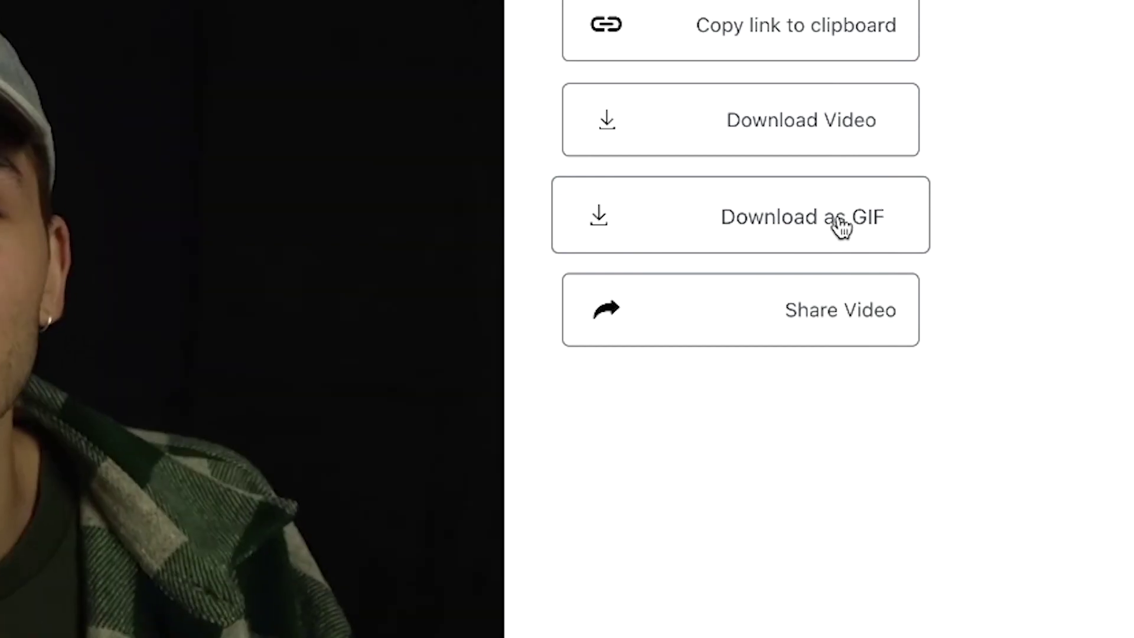
click(814, 228)
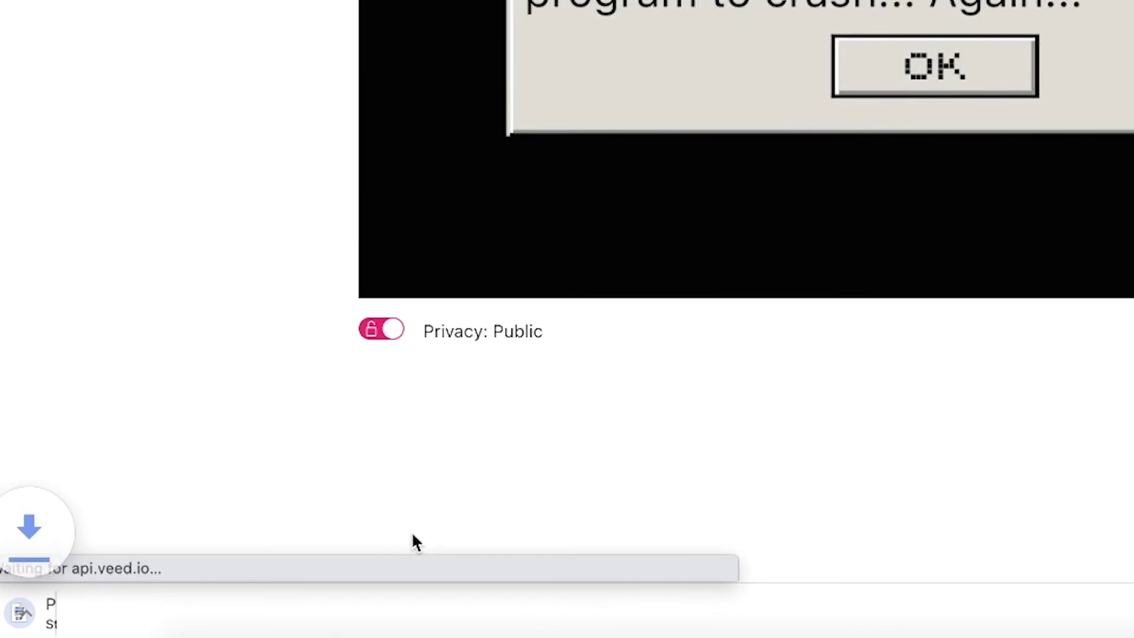
right_click(156, 629)
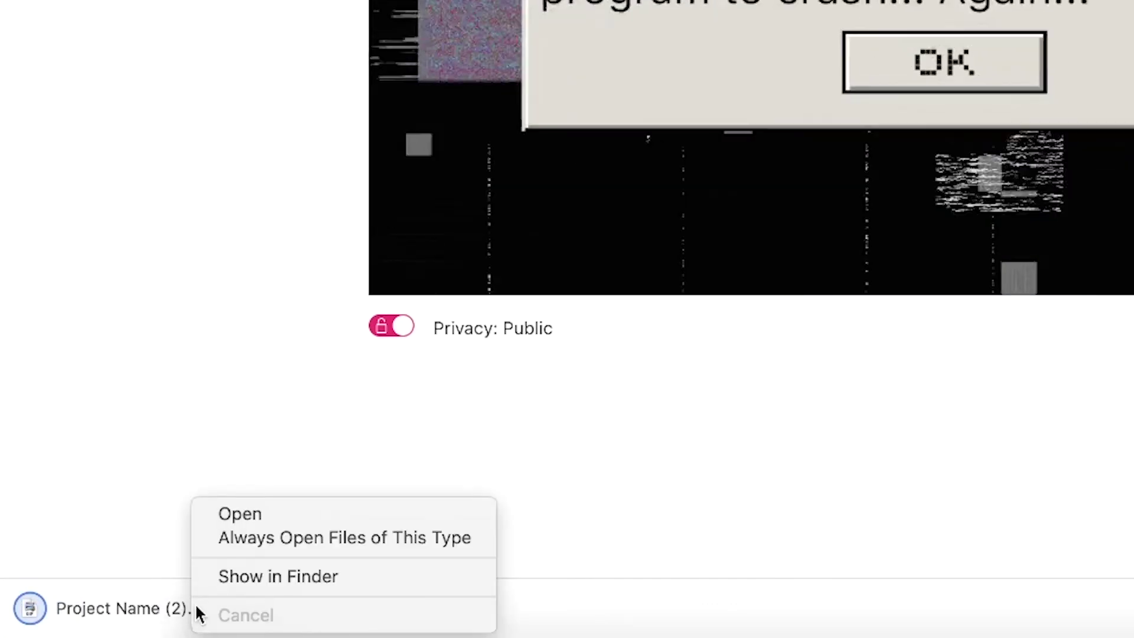
click(215, 583)
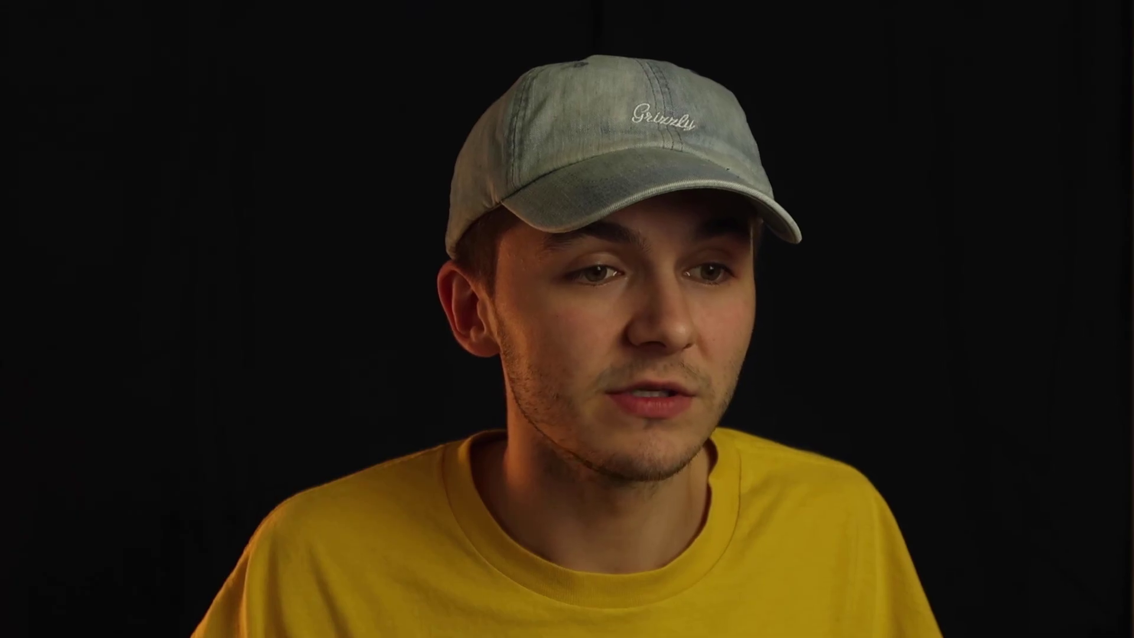